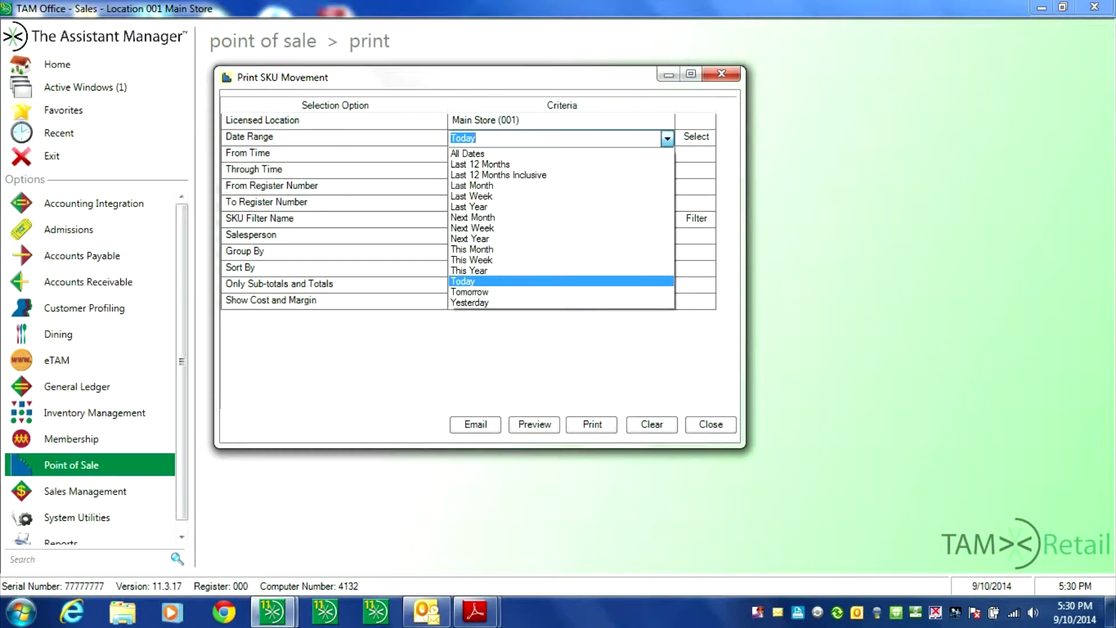
Review the date range options and the available SKU filters for the SKU Movement report, leaving its criteria as they are.
click(667, 138)
click(696, 137)
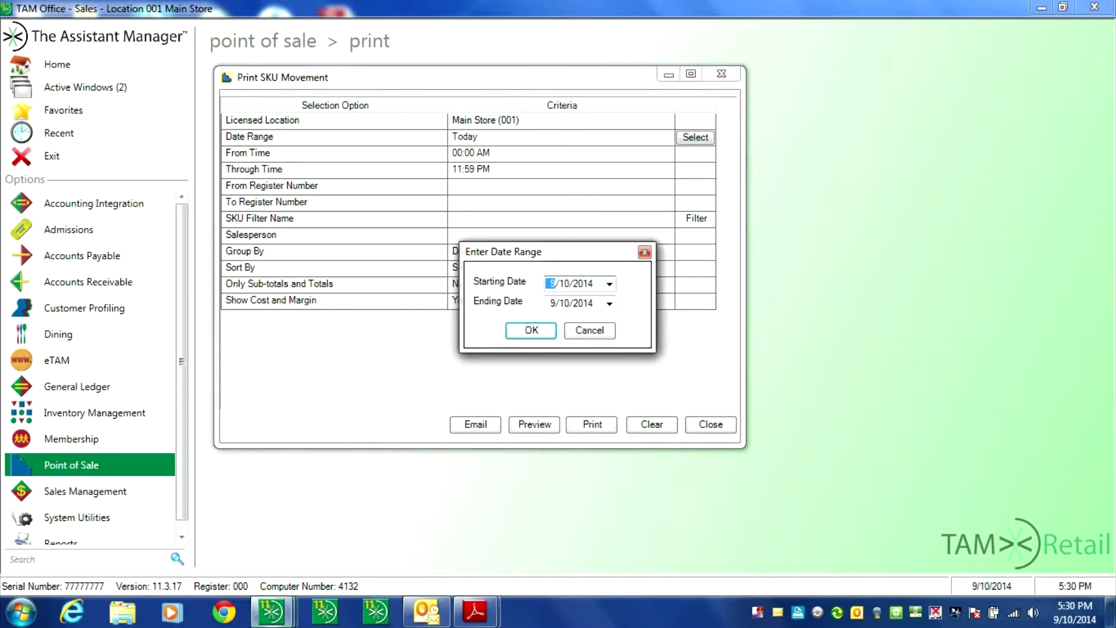
key(Escape)
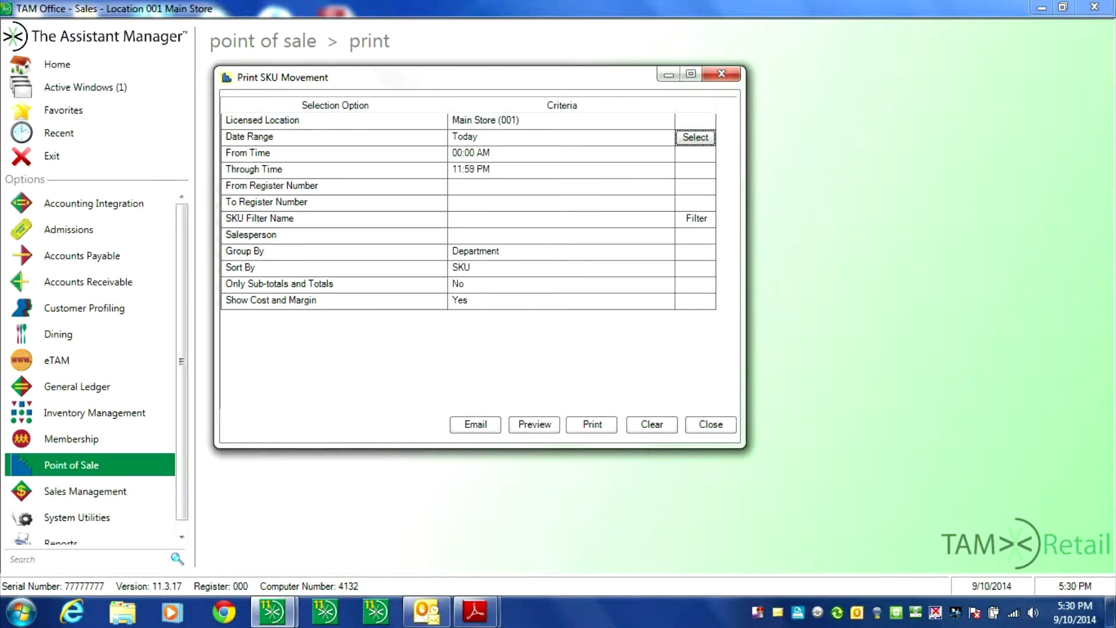
click(562, 219)
click(668, 221)
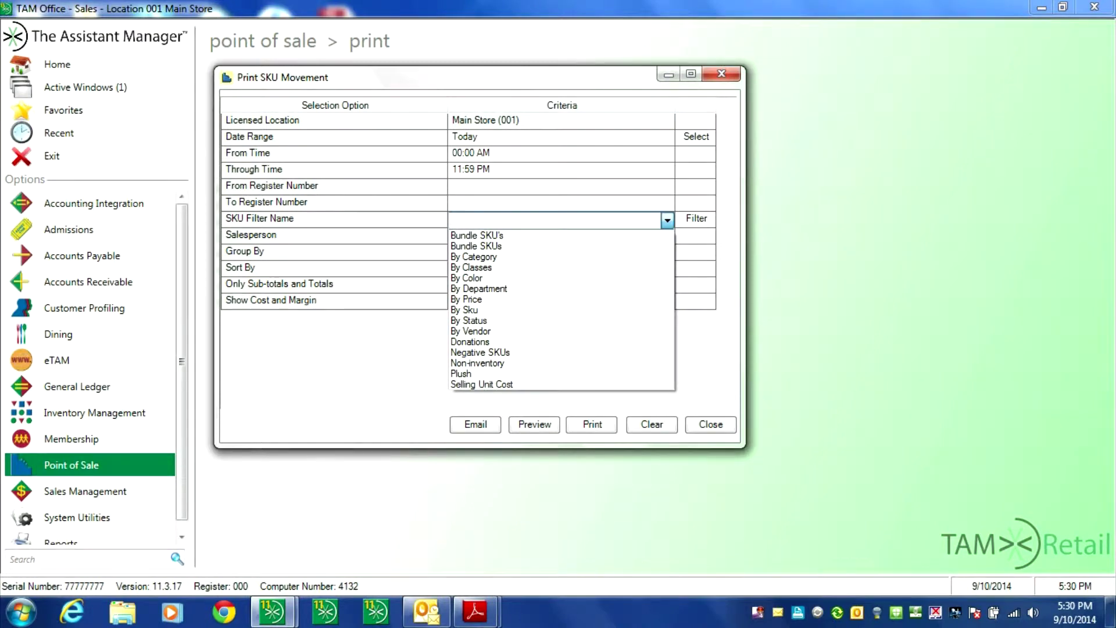
key(Escape)
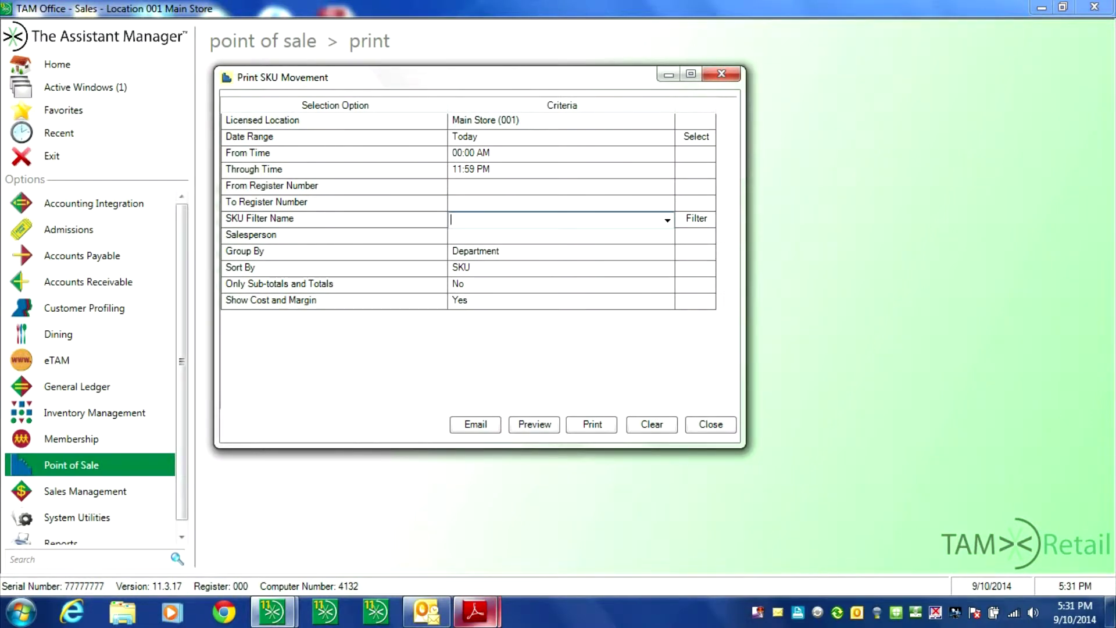
Switch to Adobe Reader, read through the sections of the DailyTotals report, and bring up the SKUMovement report.
click(476, 612)
right_click(475, 611)
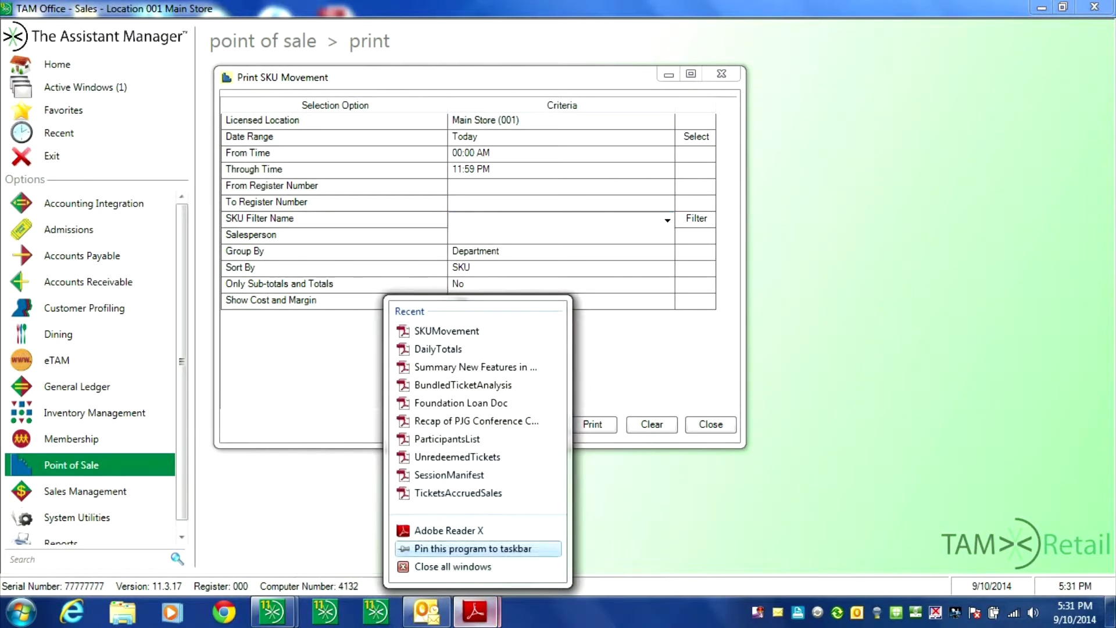
click(475, 611)
click(388, 523)
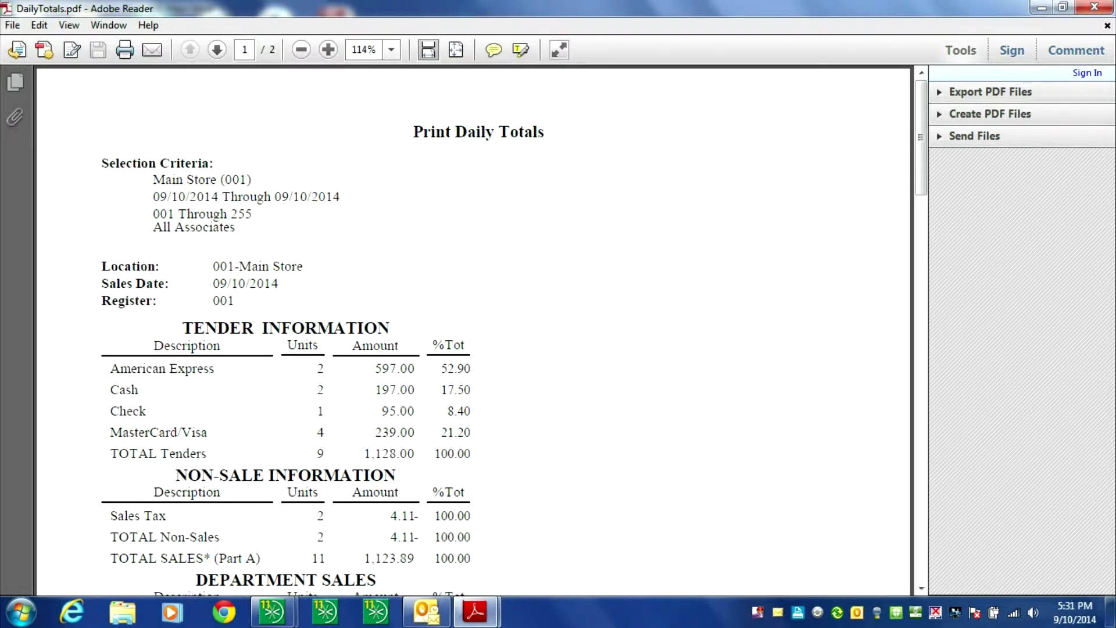
scroll(474, 330, down, 8)
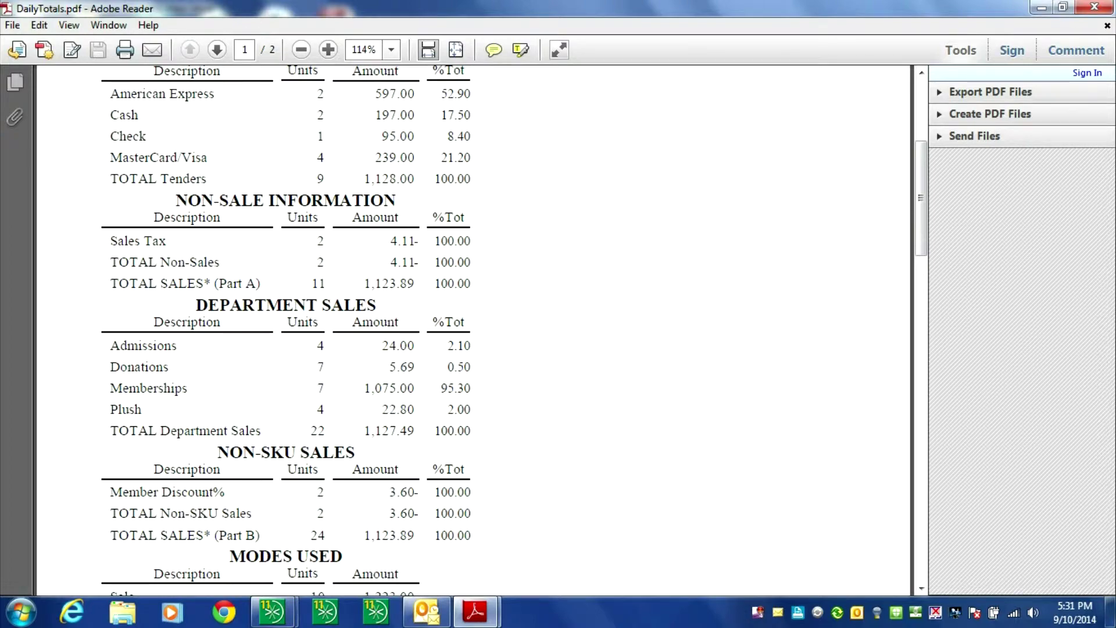
scroll(473, 329, down, 2)
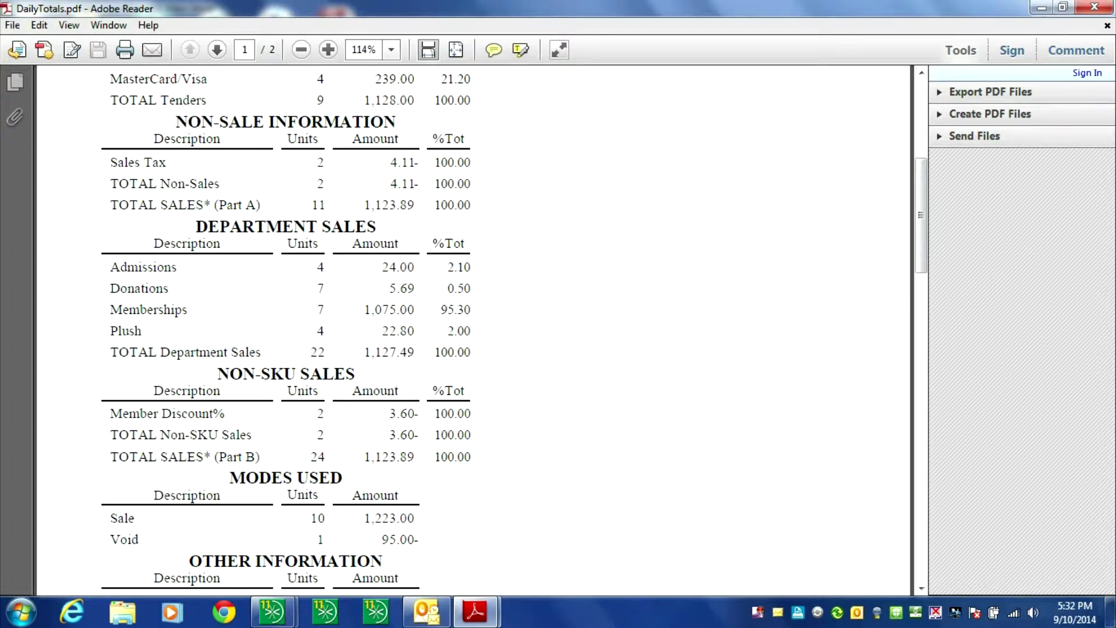
scroll(474, 329, down, 3)
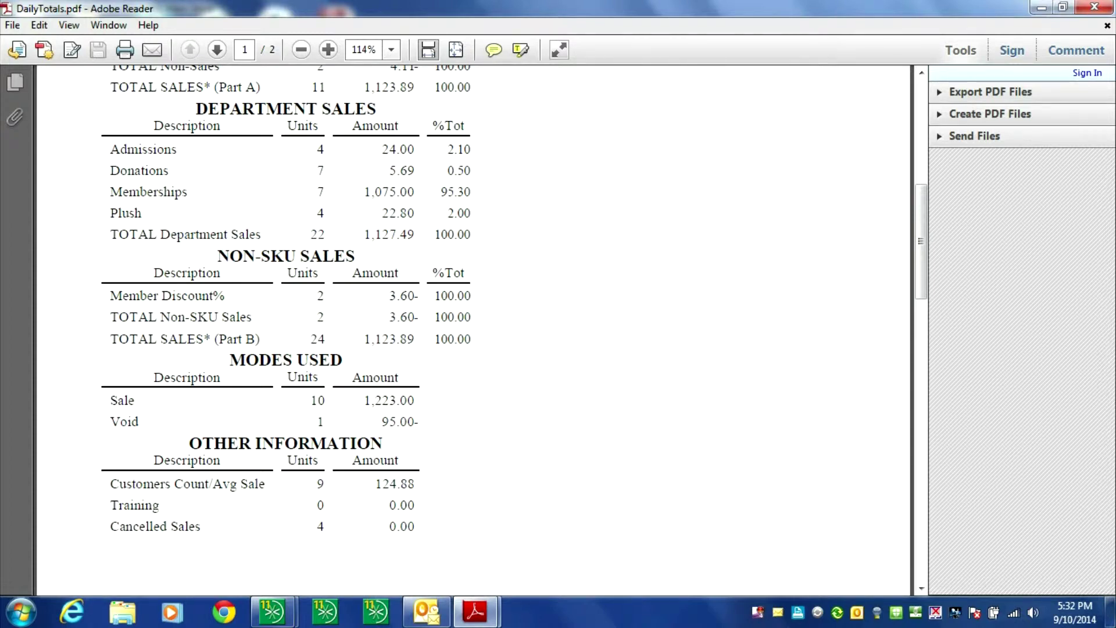
scroll(474, 329, up, 12)
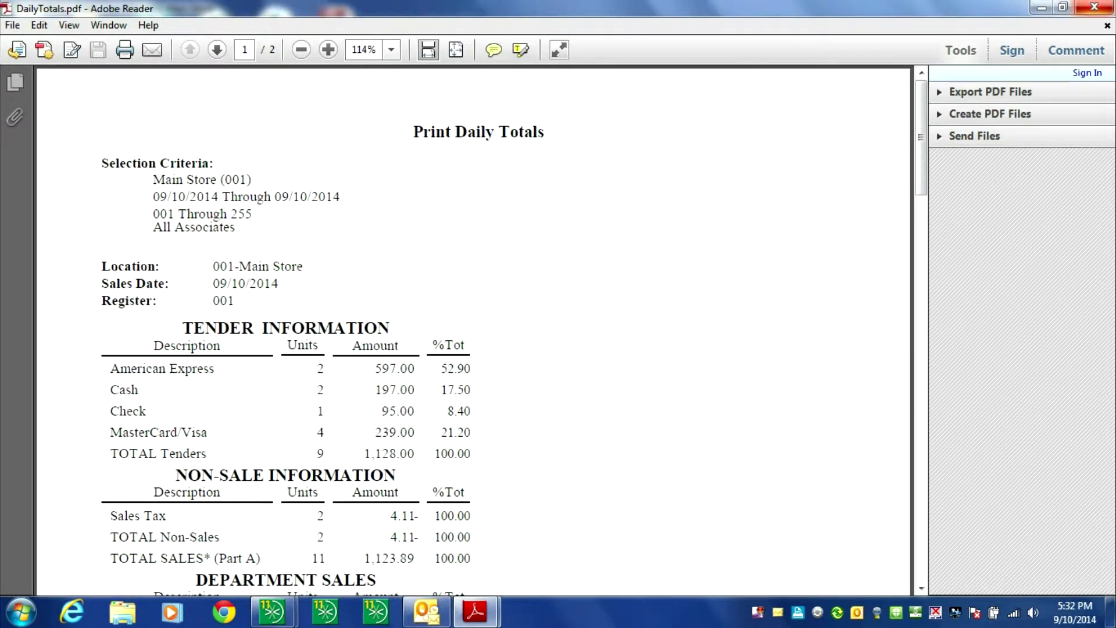
click(476, 613)
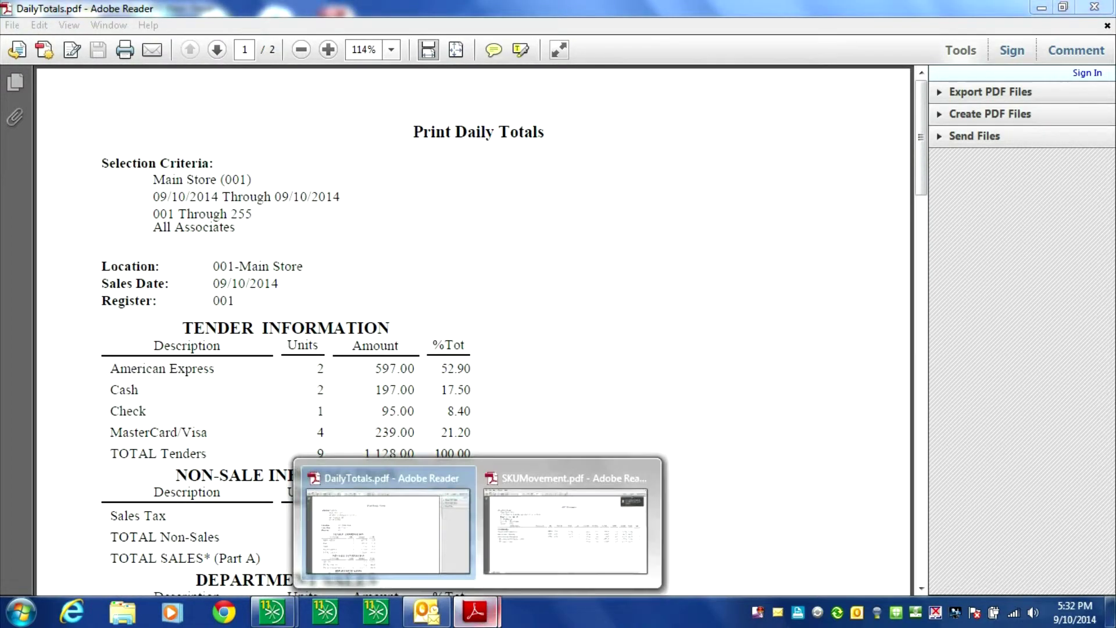
click(564, 529)
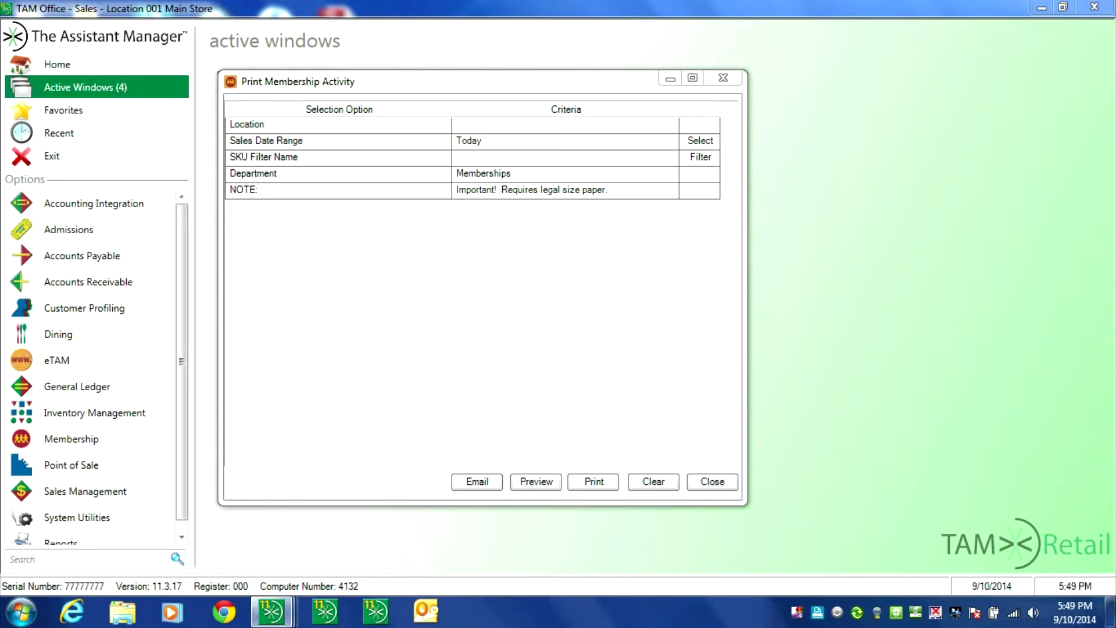
View the Membership Activity report preview and the Memberships report preview.
mouse_move(271, 611)
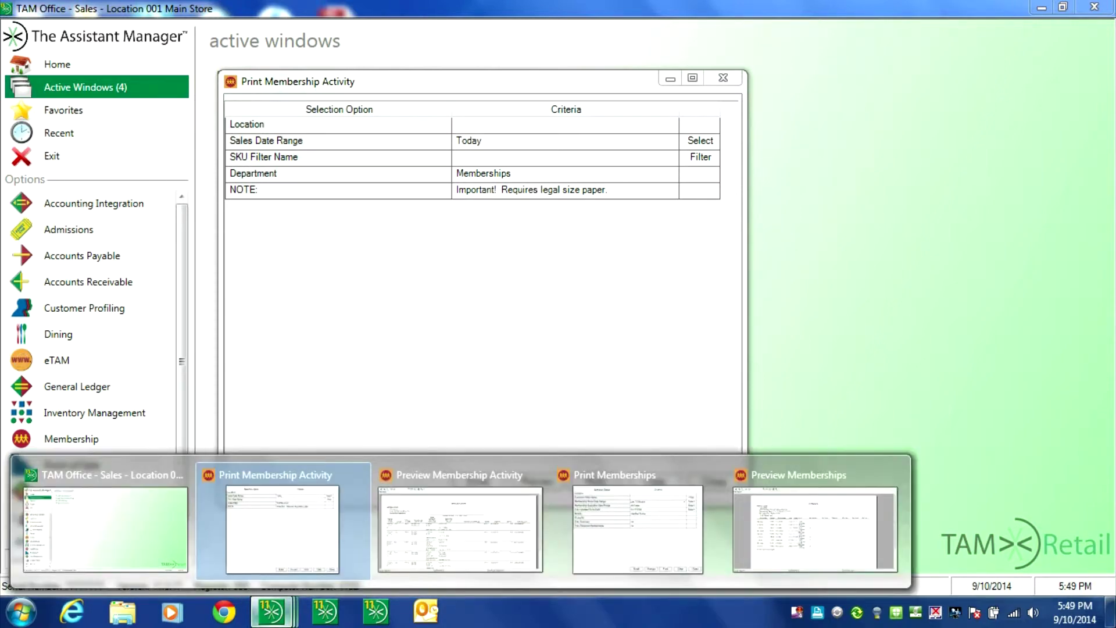
click(460, 526)
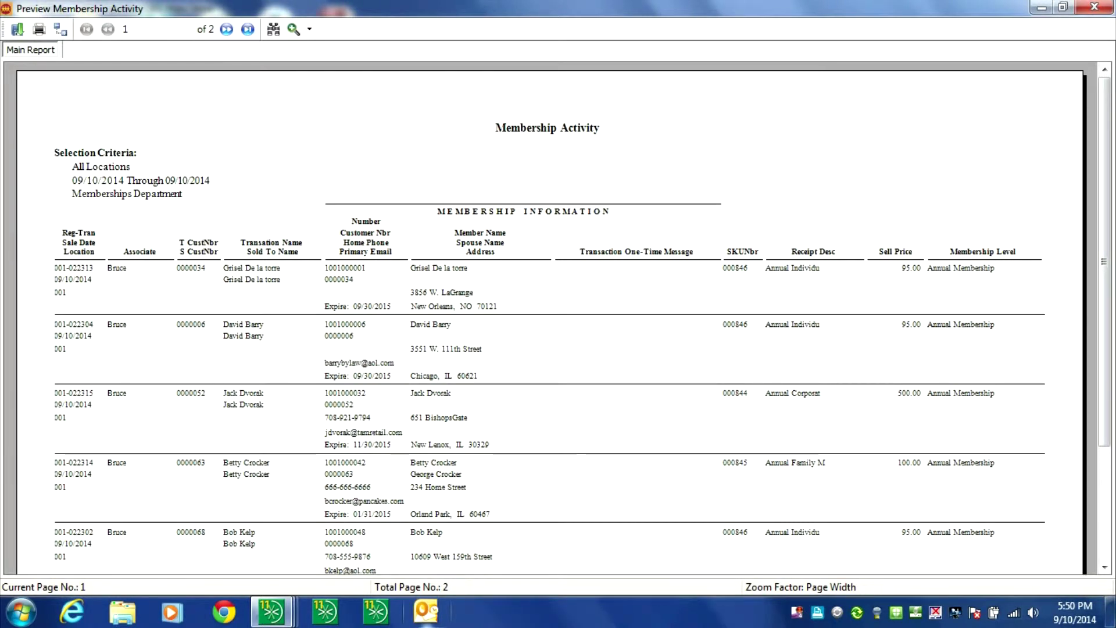
mouse_move(271, 611)
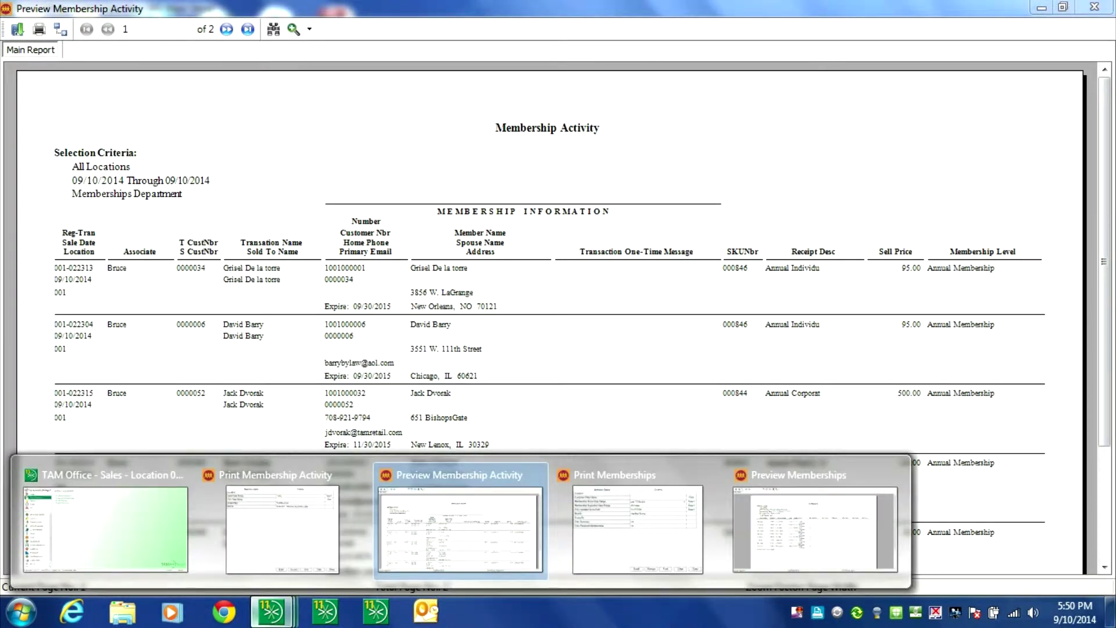
click(814, 517)
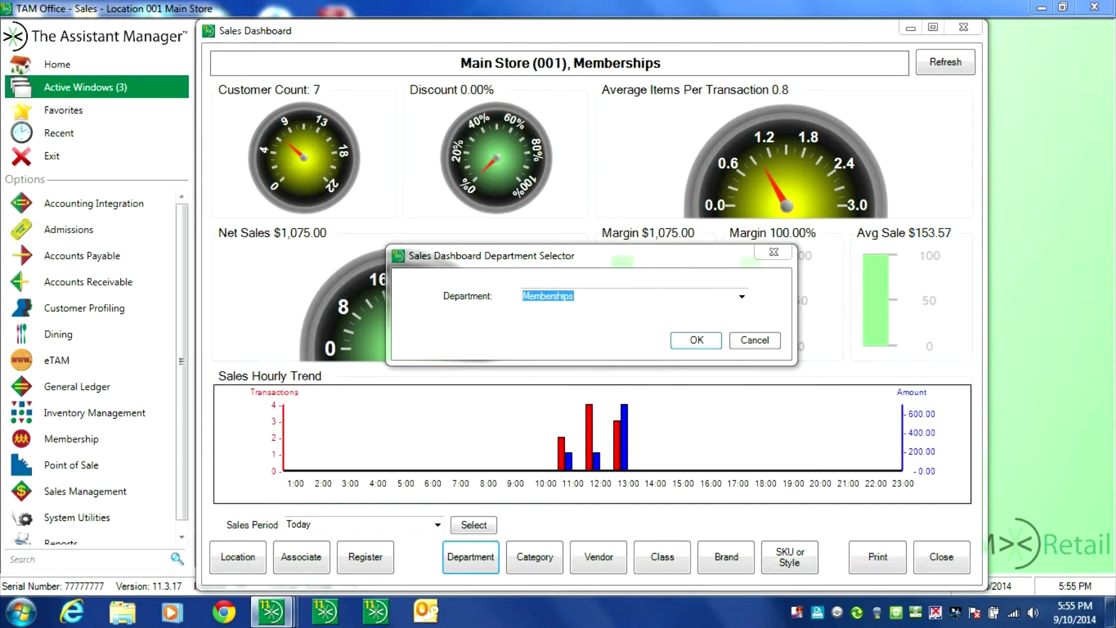
Confirm Memberships as the Sales Dashboard department, and view and close the Admissions Dashboard.
key(Return)
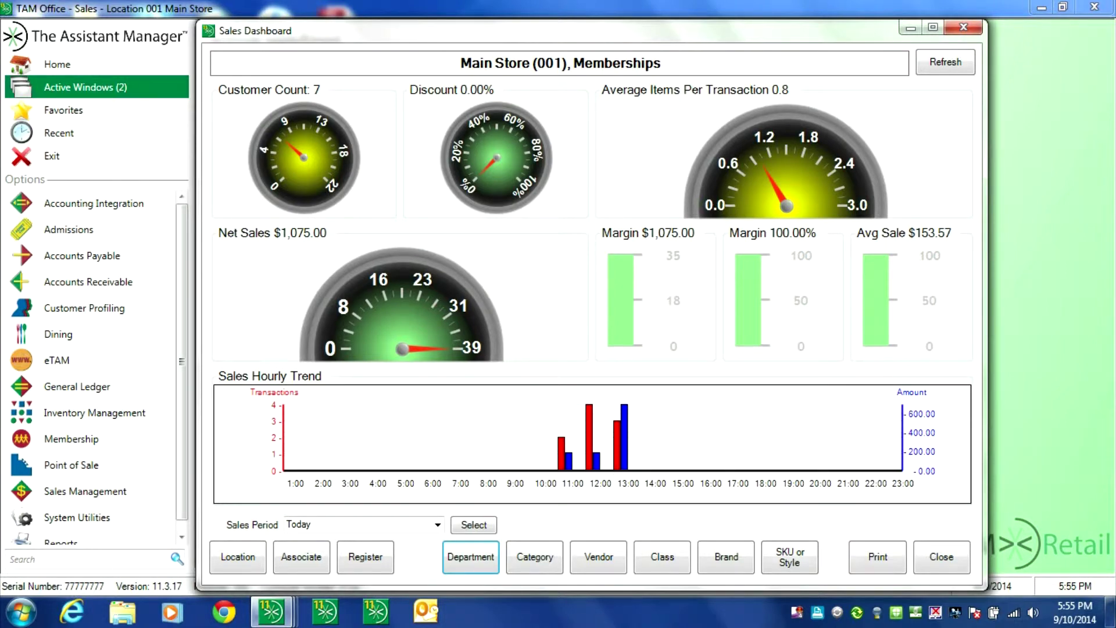
click(97, 87)
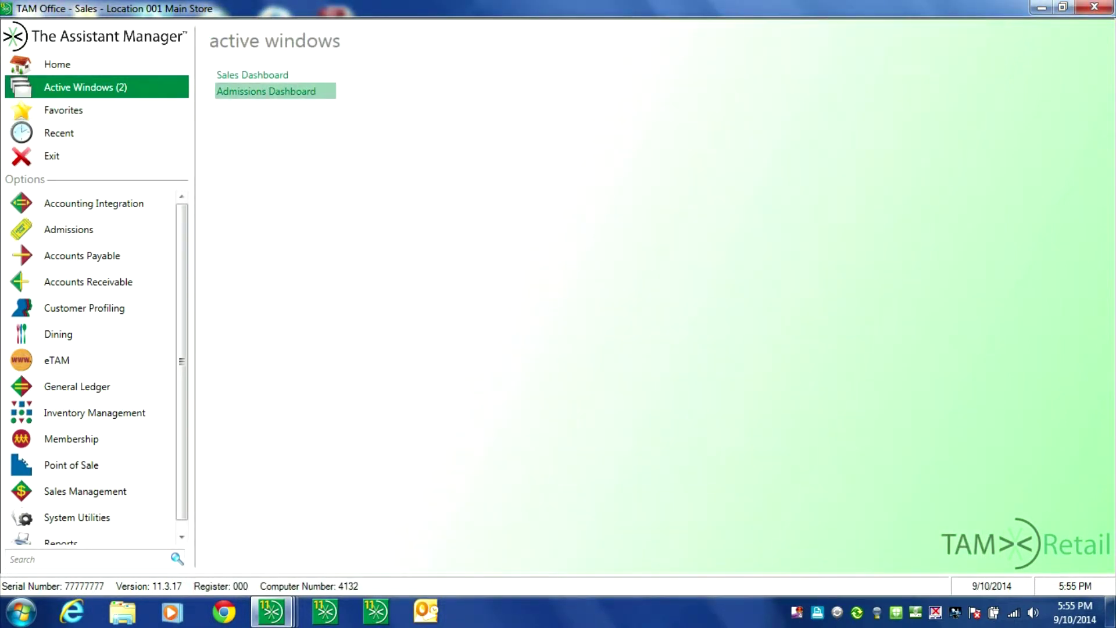
click(266, 91)
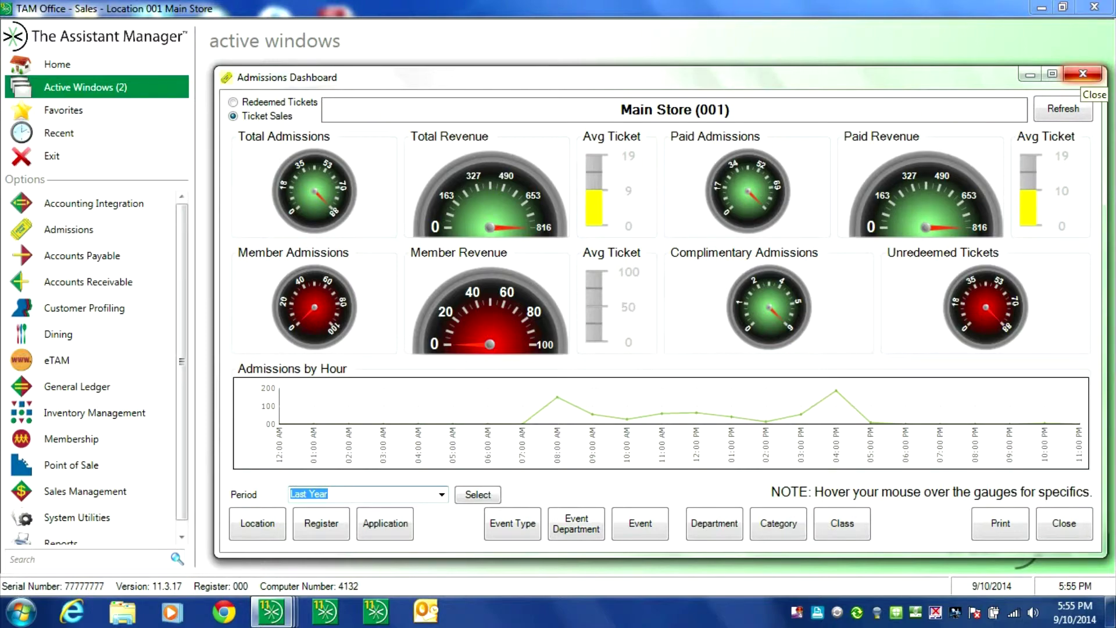
click(1083, 74)
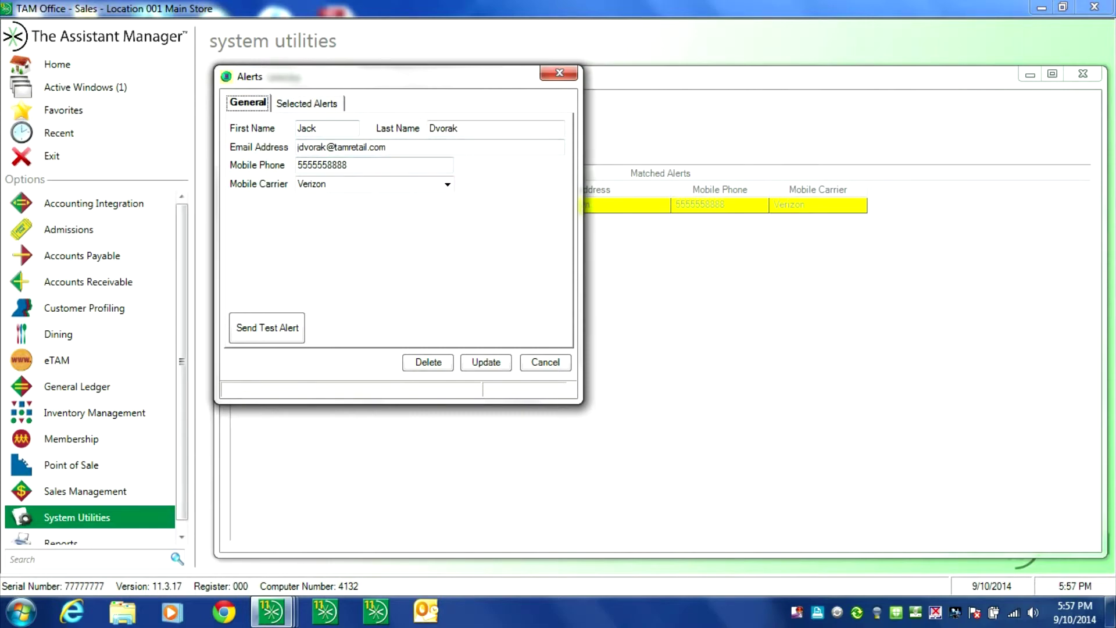
Start adding a new alert for the selected recipient and limit the alert list to the Operations classification.
click(307, 103)
click(486, 335)
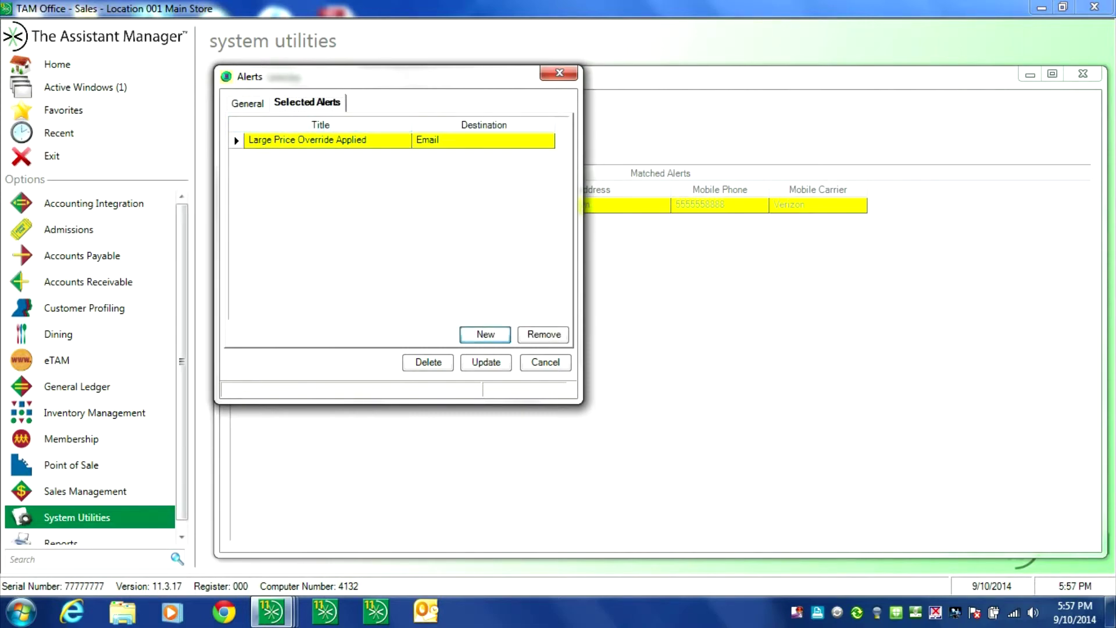
click(470, 133)
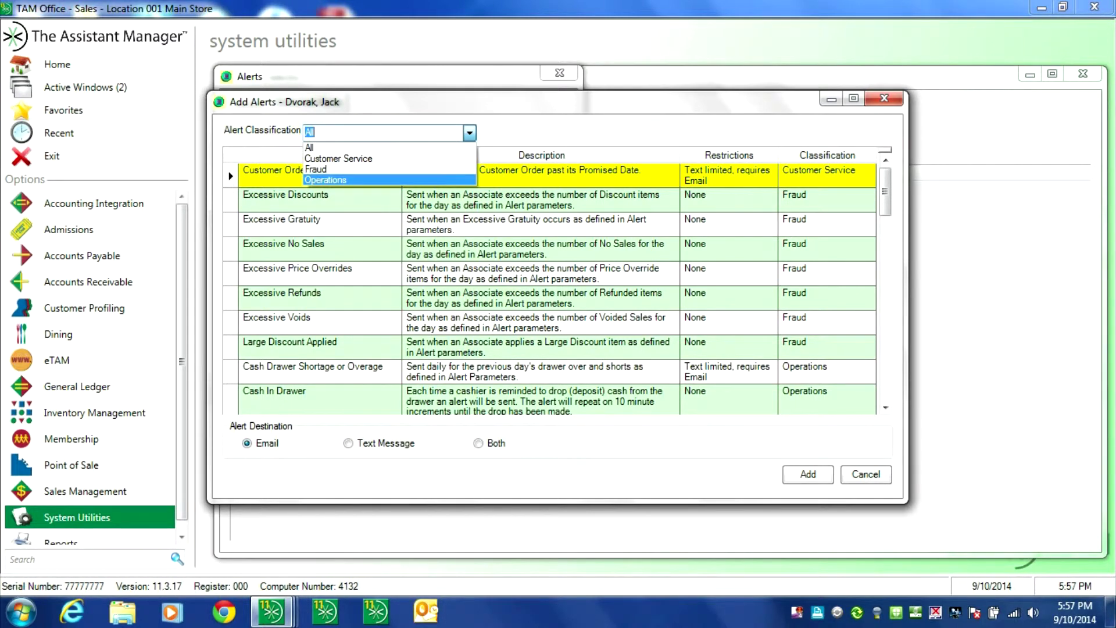
key(Return)
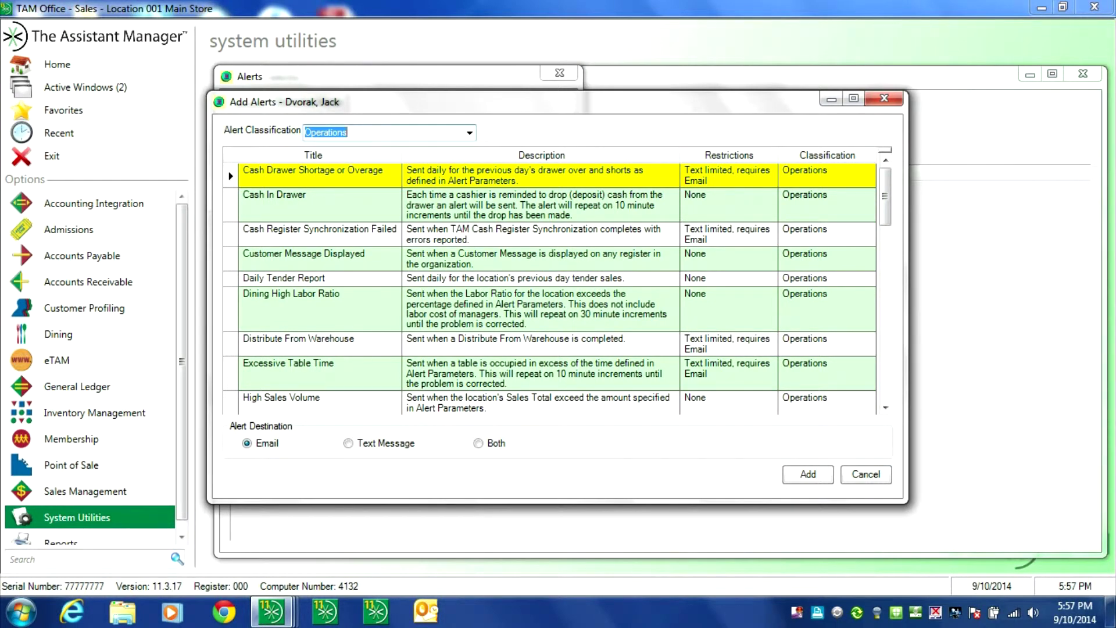
Try adding the Customer Message Displayed alert with both email and text message as its destination, and cancel the recipient's changes.
click(320, 259)
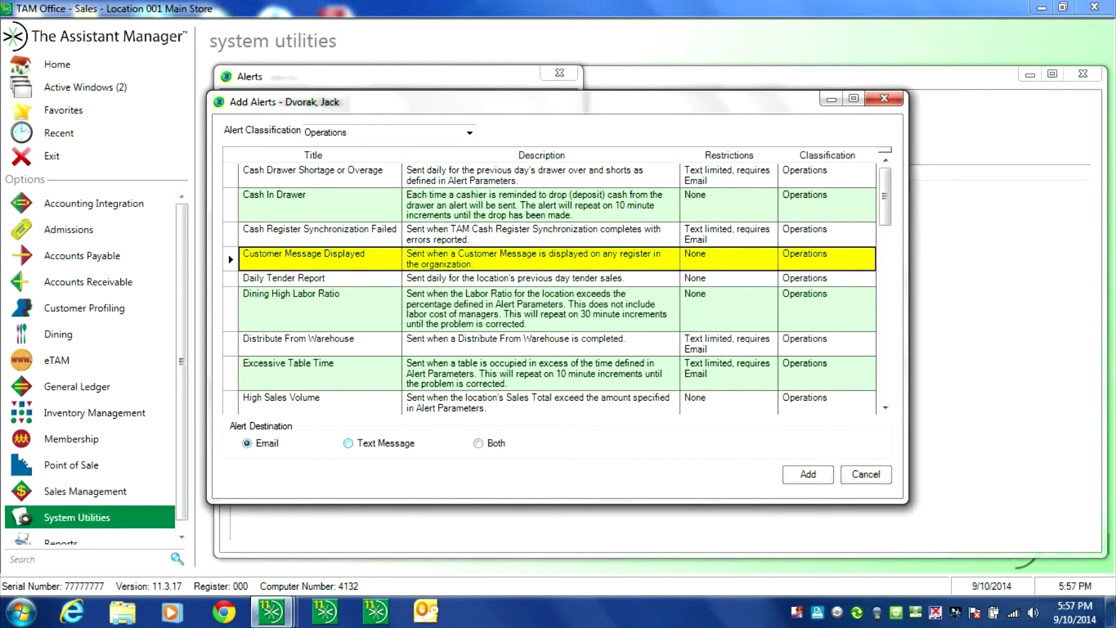
click(349, 443)
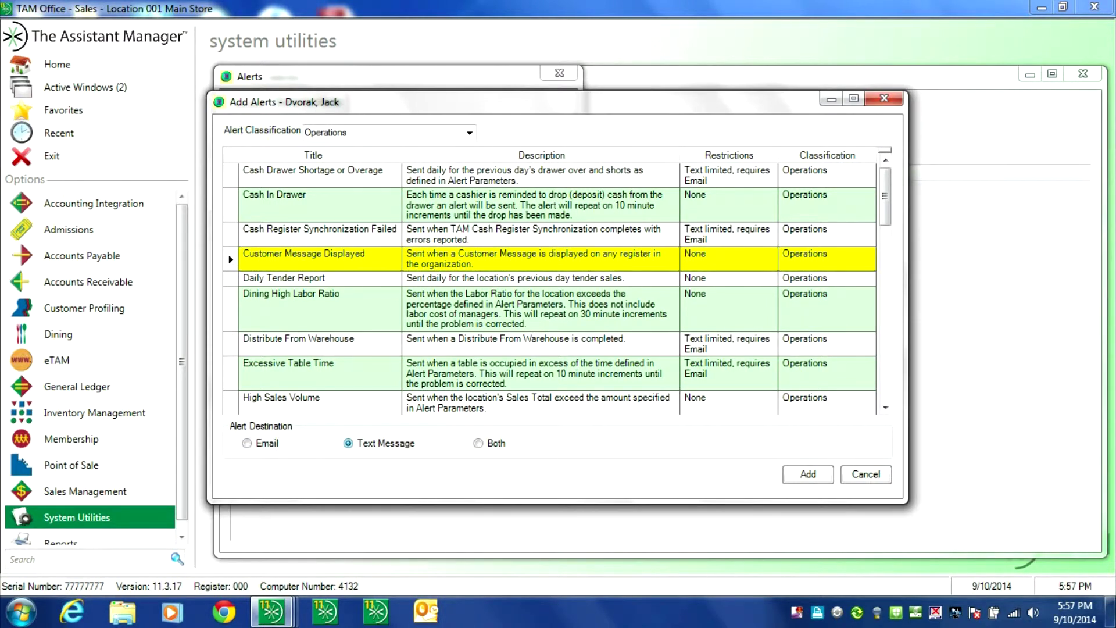
click(247, 443)
click(478, 444)
click(808, 474)
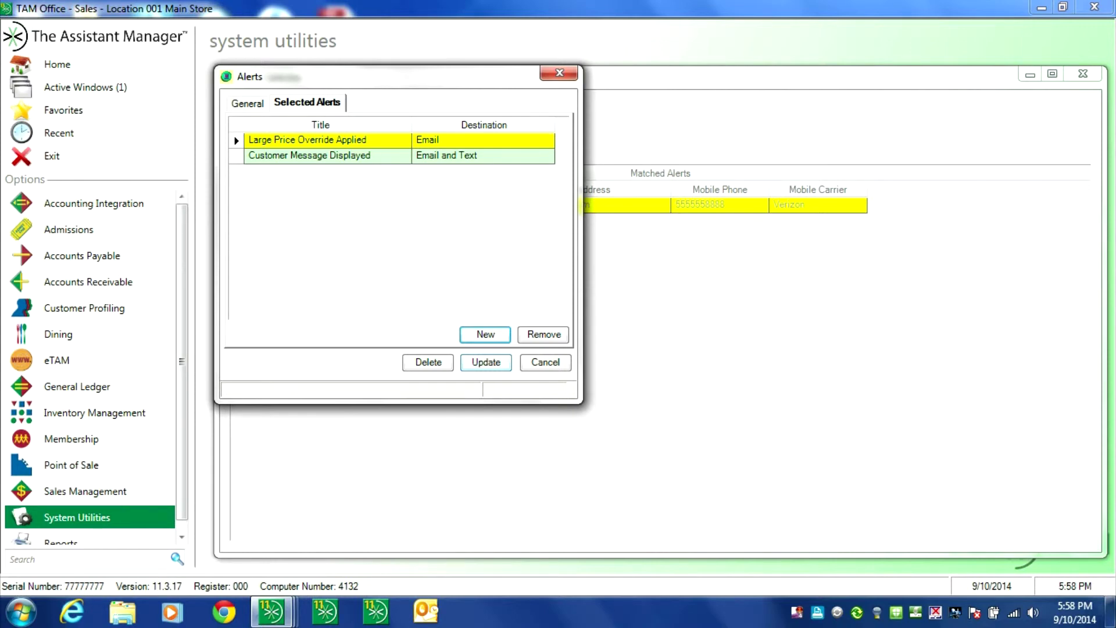
click(545, 362)
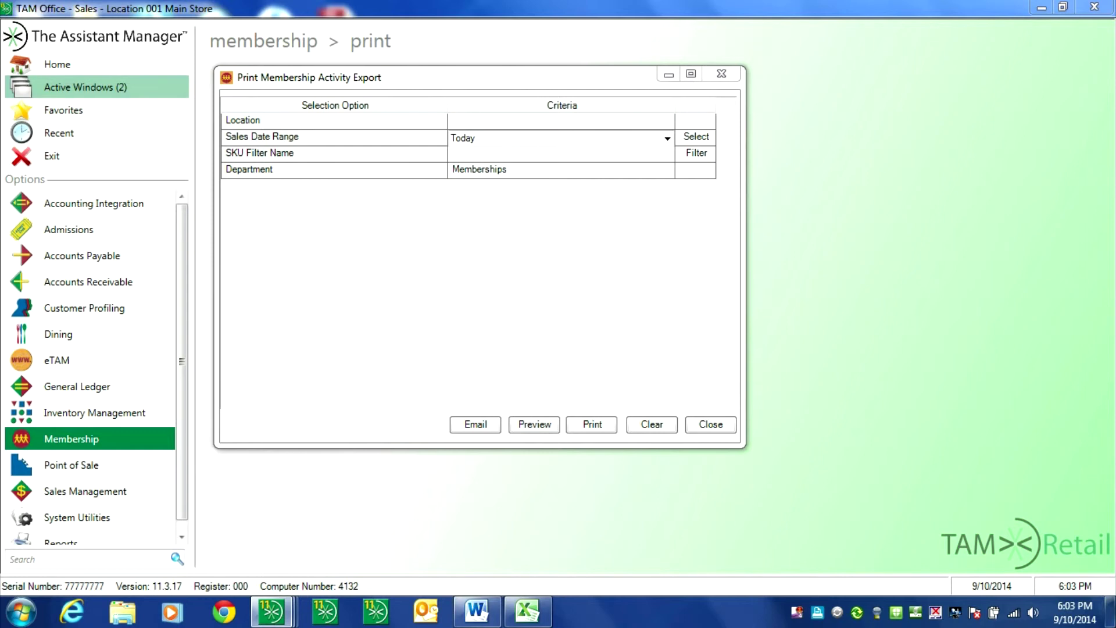
Open the Membership Activity Export preview and review its available export formats, cancelling the export.
click(81, 86)
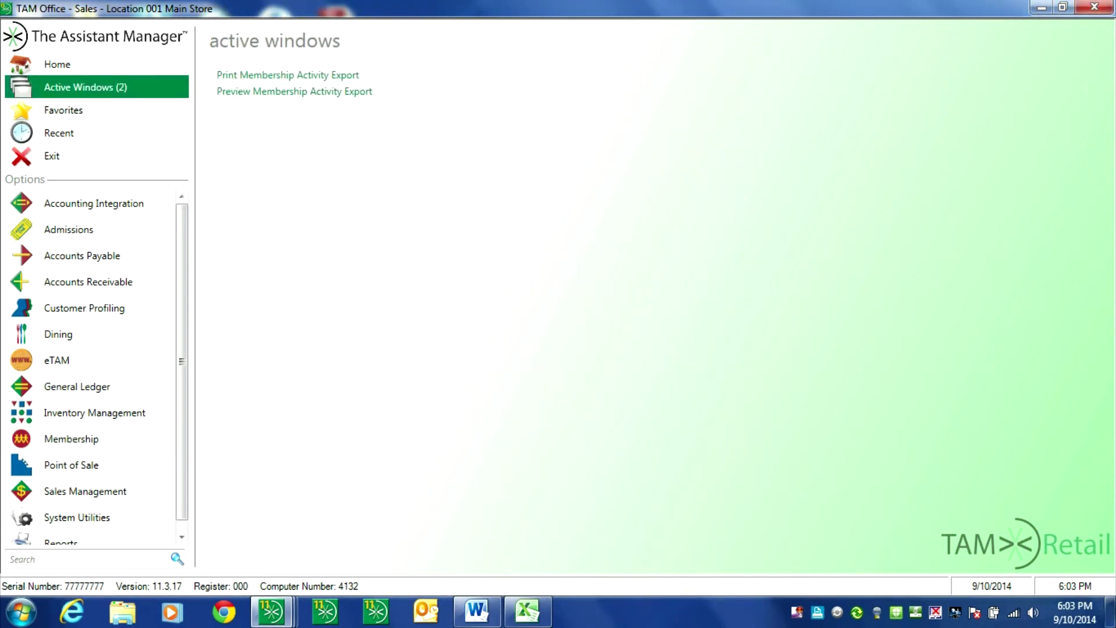
click(295, 91)
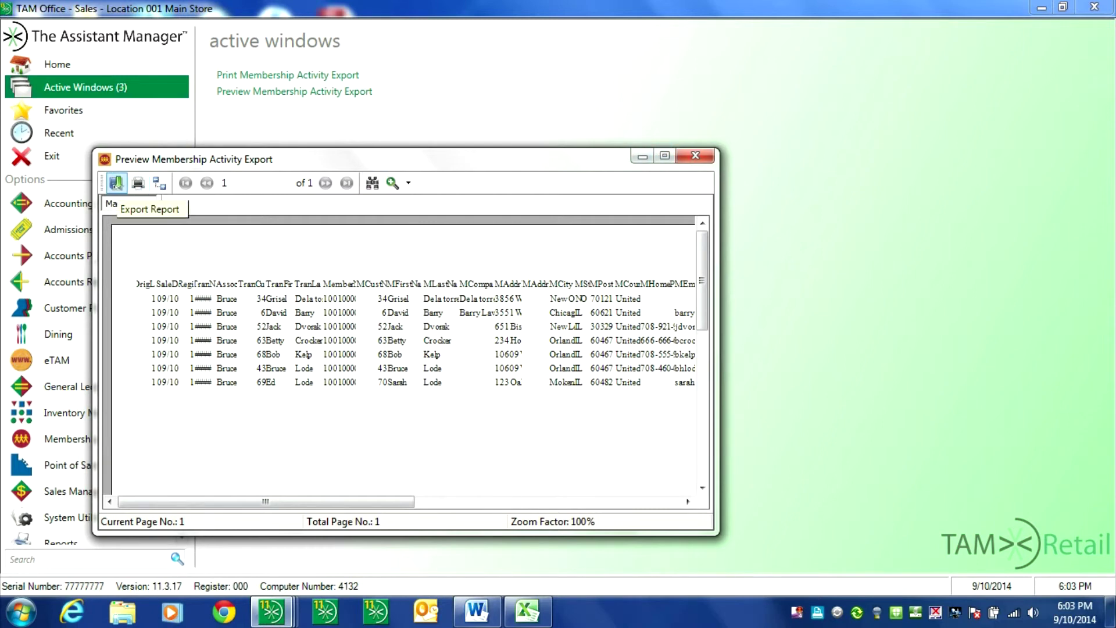
click(117, 183)
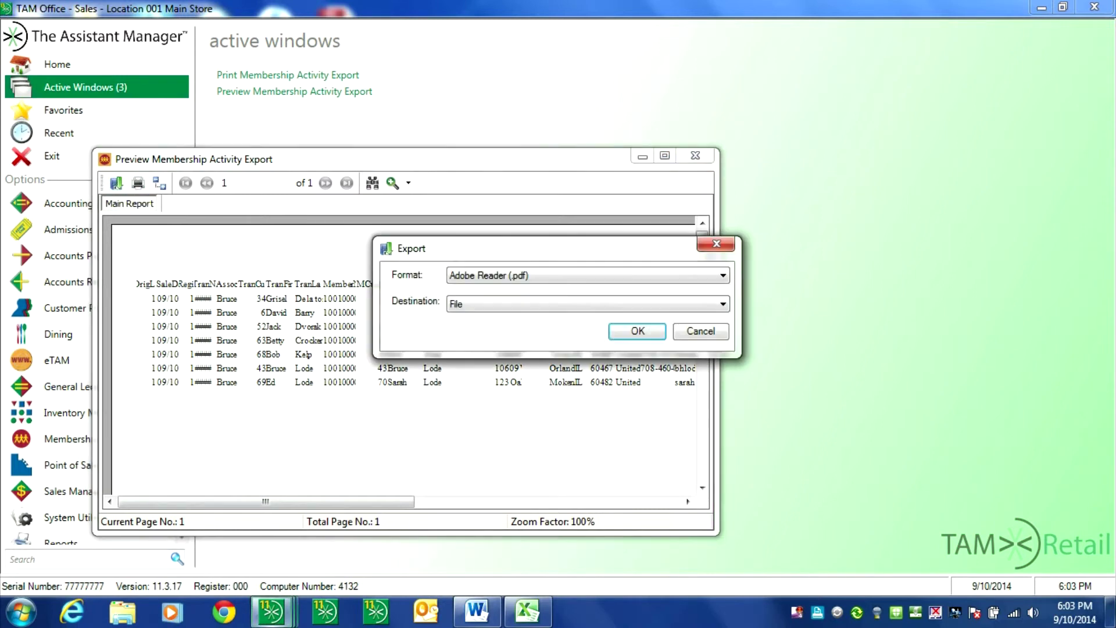
click(723, 275)
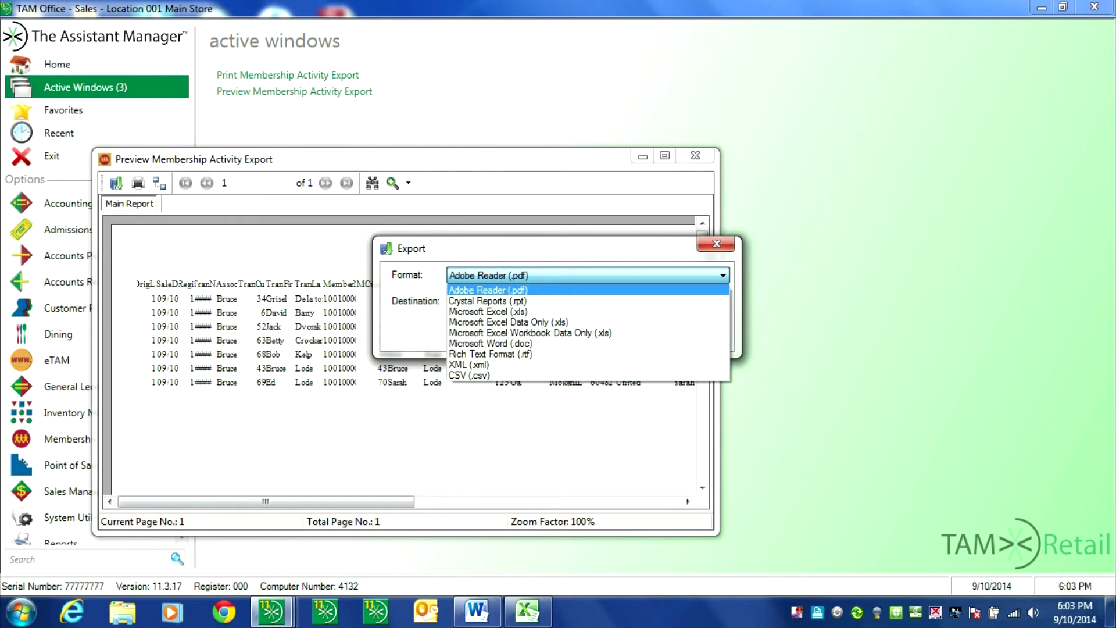
click(723, 275)
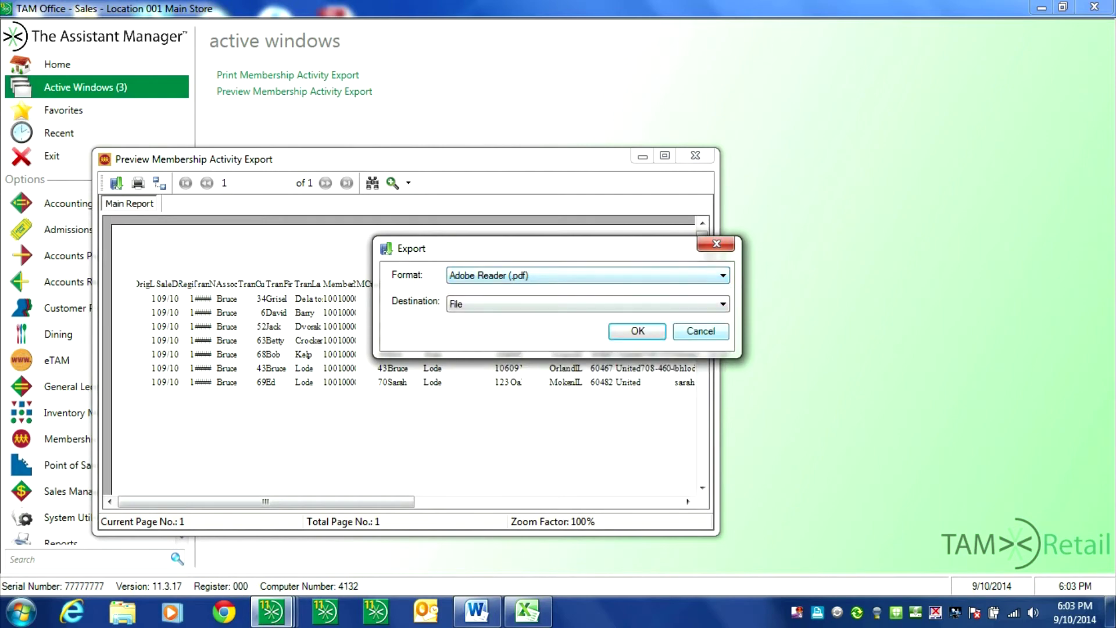
click(701, 331)
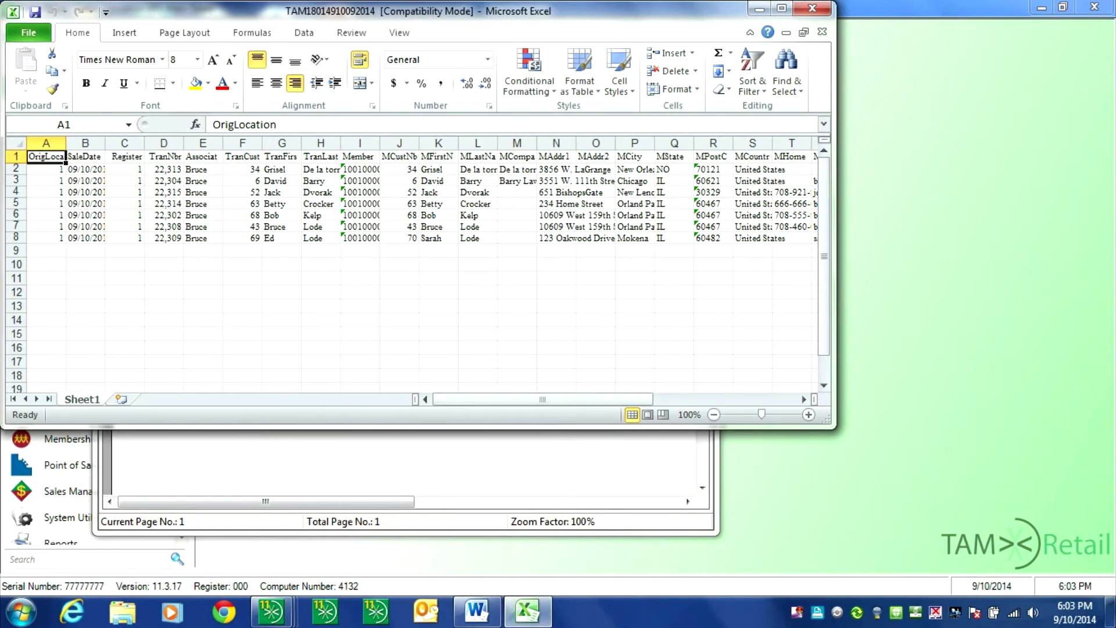
Maximize the exported membership activity workbook in Excel and examine its columns from the original location through the sold-to names.
click(782, 8)
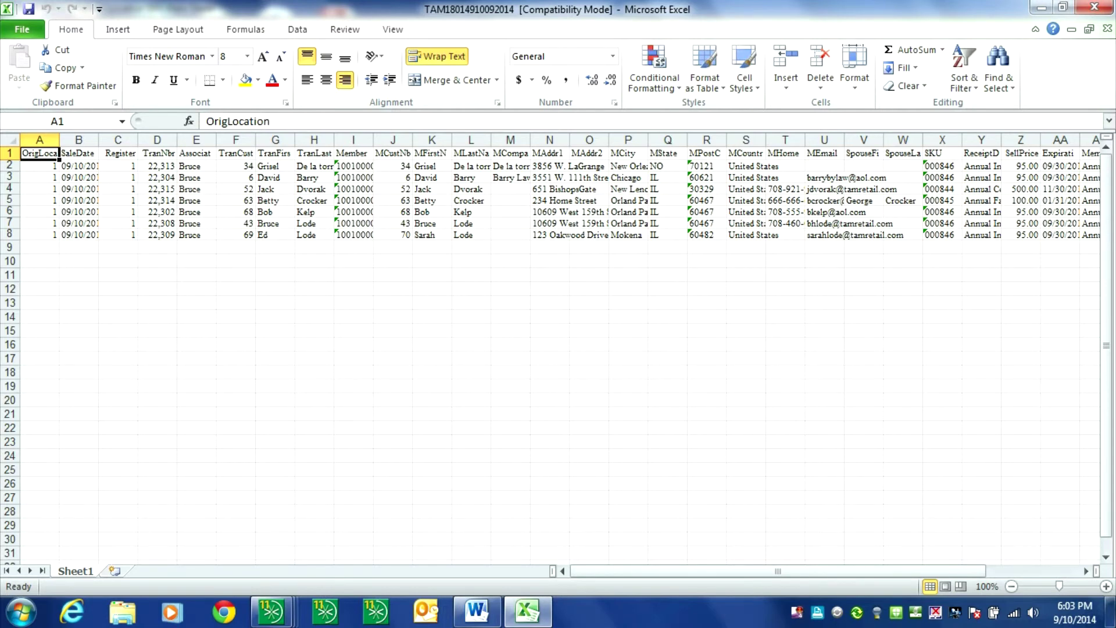
click(1034, 571)
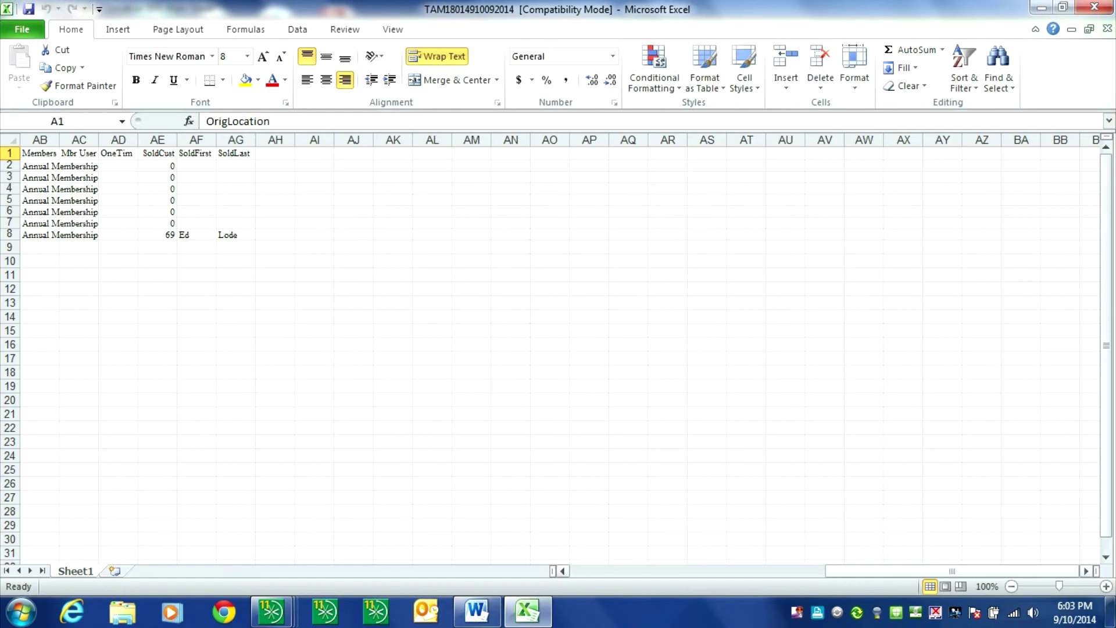
click(697, 570)
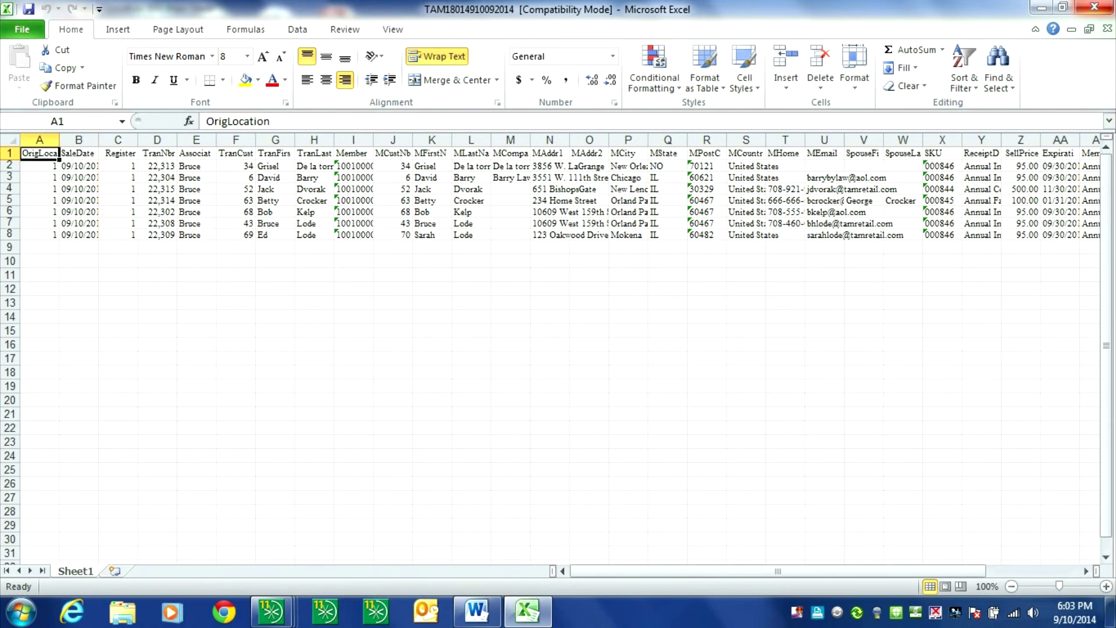